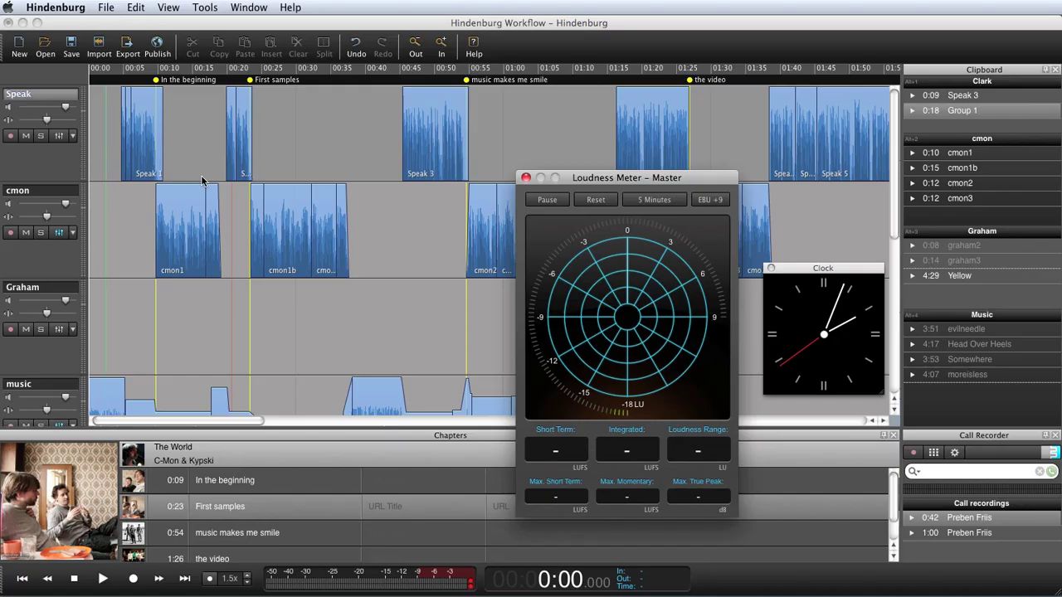
# - Play the project from the start so the Master loudness meter measures it at about -22.3 LUFS
pyautogui.press('space')
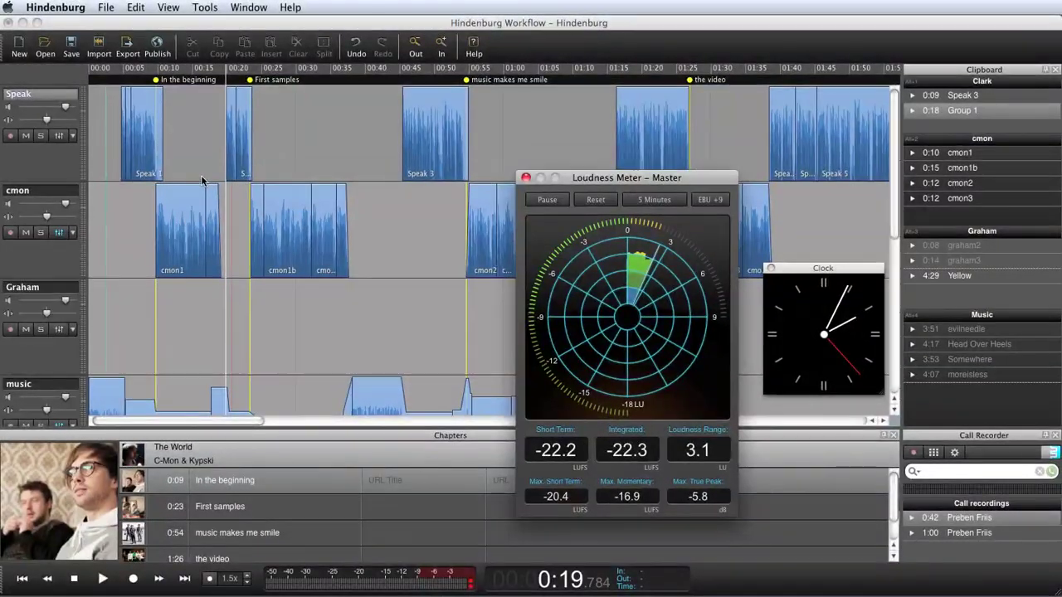
# - Resume playback and set the loudness meter's history window to 1 Minute
pyautogui.press('space')
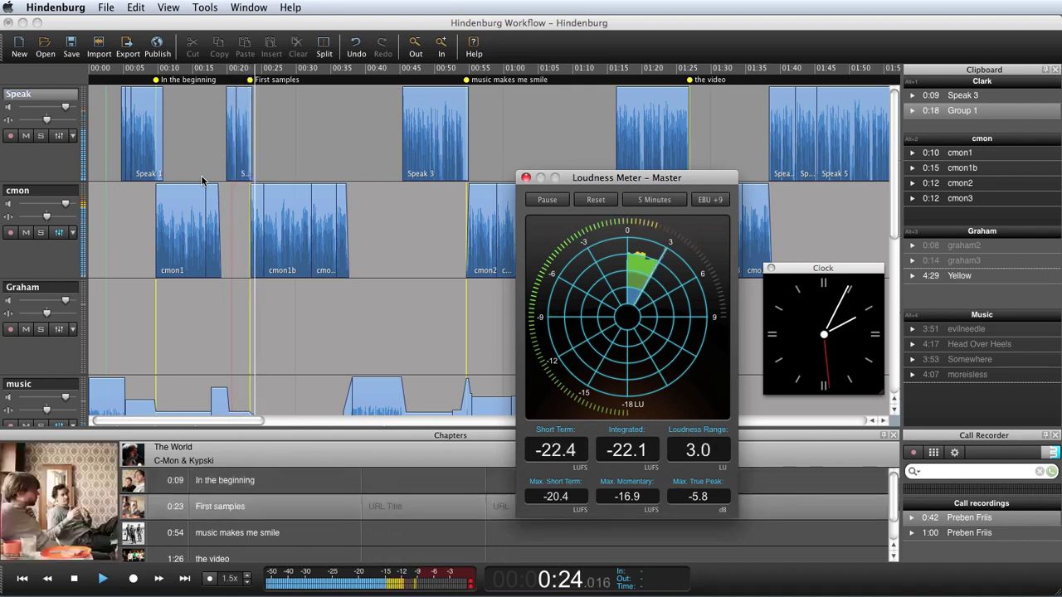
pyautogui.click(652, 200)
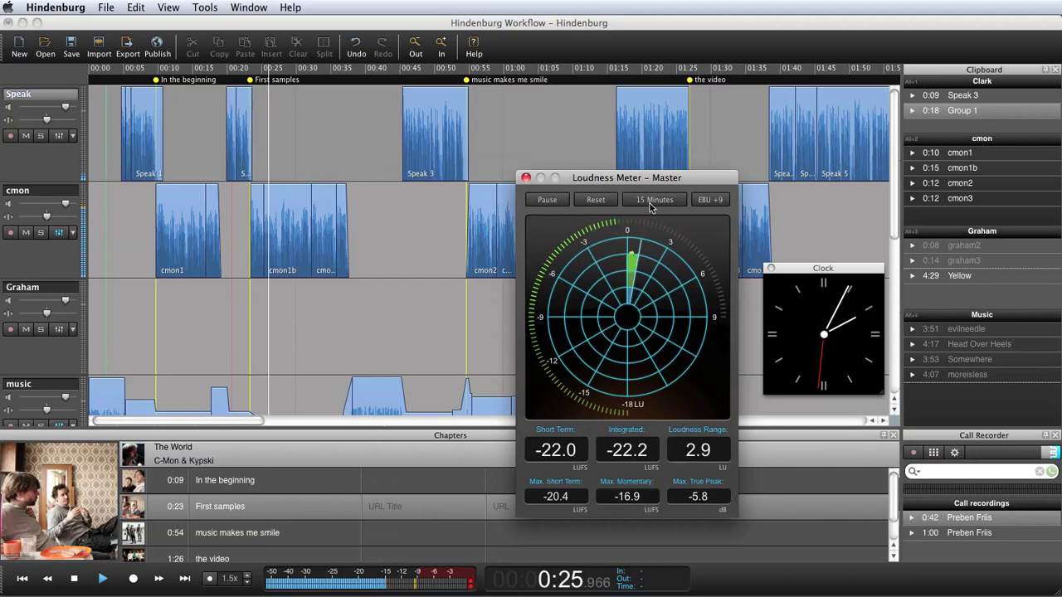
pyautogui.click(652, 200)
pyautogui.click(652, 200)
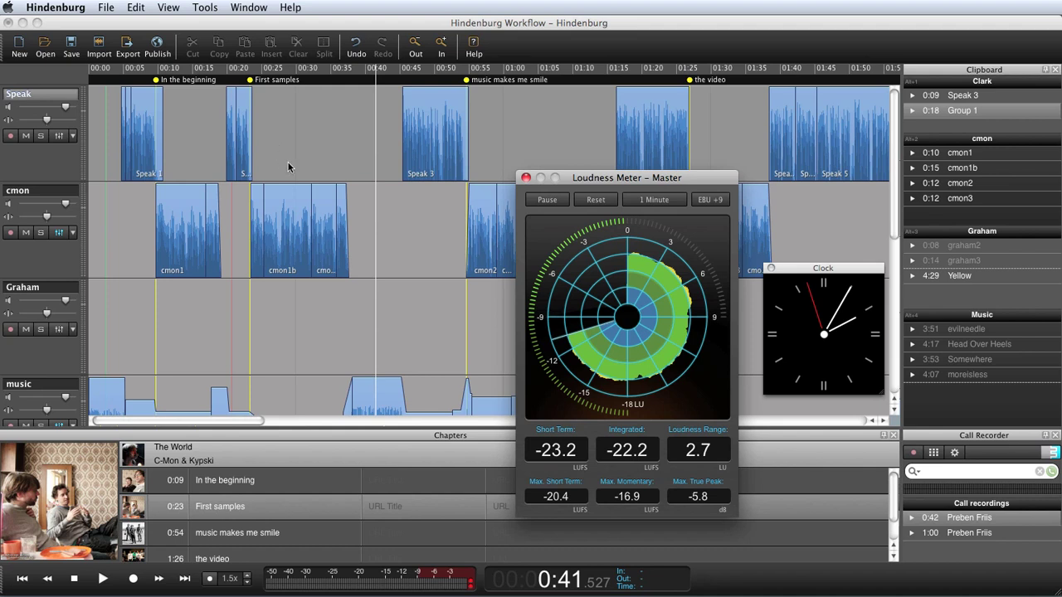
# - Raise the gain of the three Speak 1 clips, about +9 dB on the long one, until they match
pyautogui.click(498, 206)
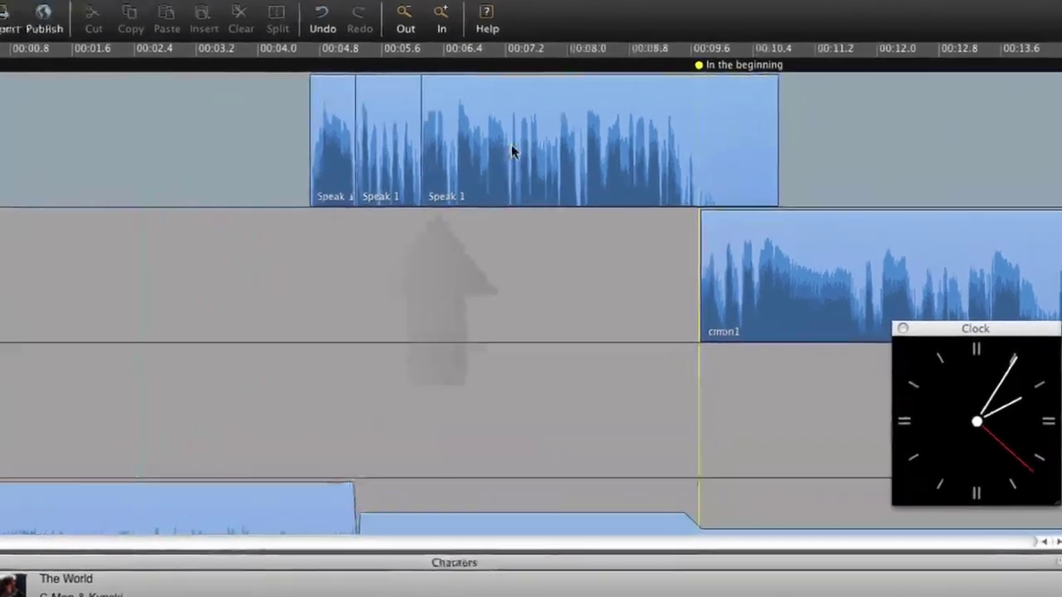
pyautogui.click(506, 141)
pyautogui.click(455, 141)
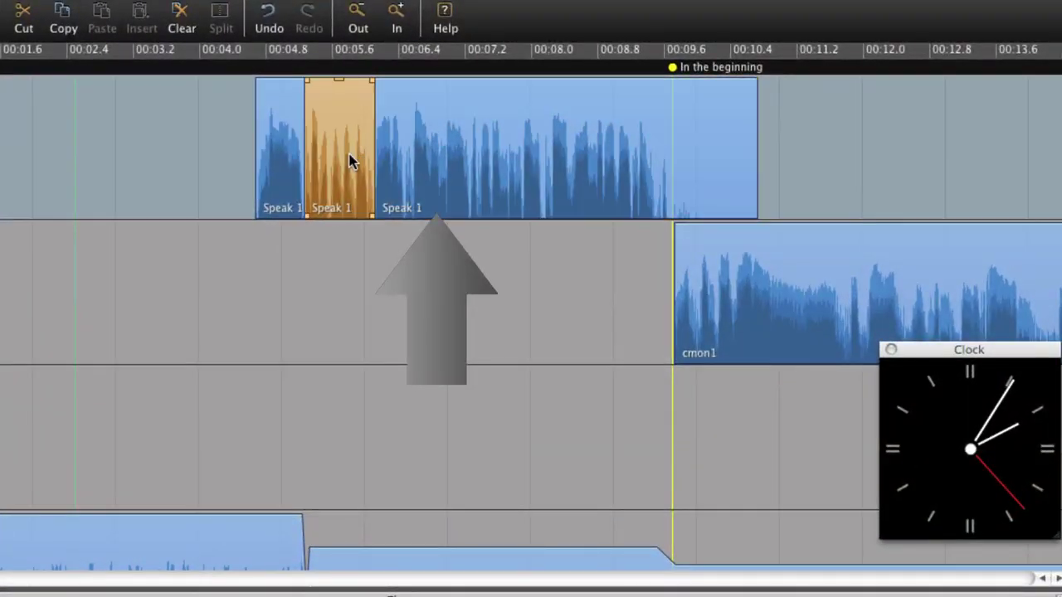
pyautogui.click(286, 160)
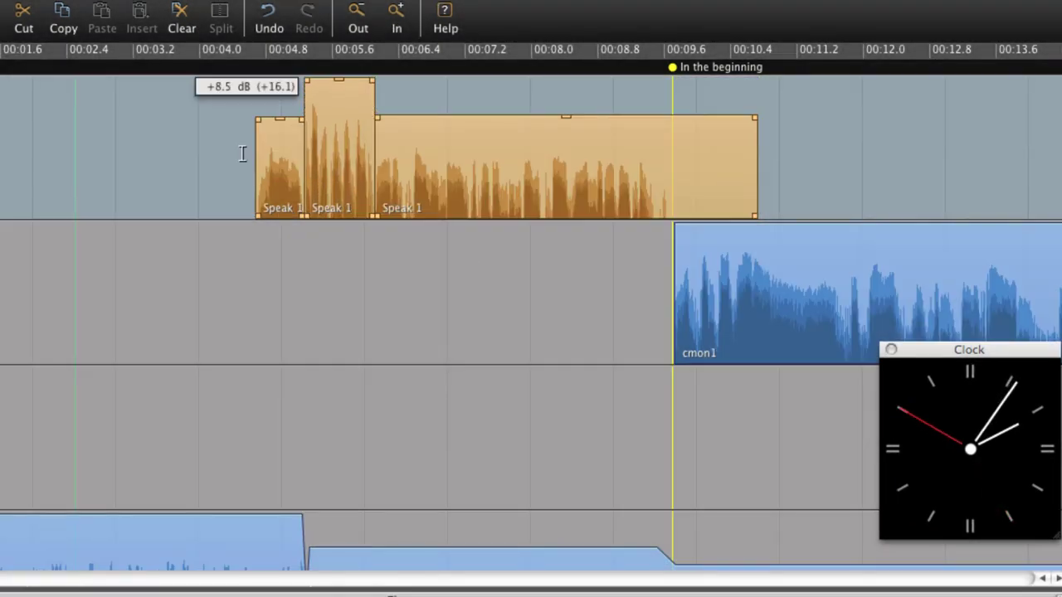
pyautogui.press('Up')
pyautogui.press('Up')
pyautogui.press('Up')
pyautogui.press('Up')
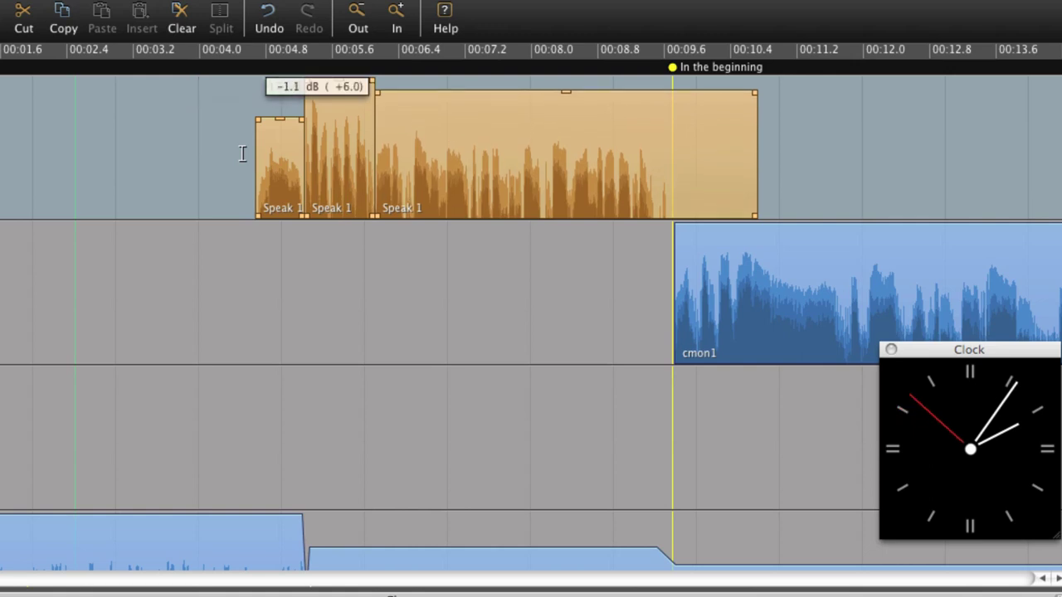
pyautogui.press('Up')
pyautogui.press('Up')
pyautogui.press('Up')
pyautogui.press('Up')
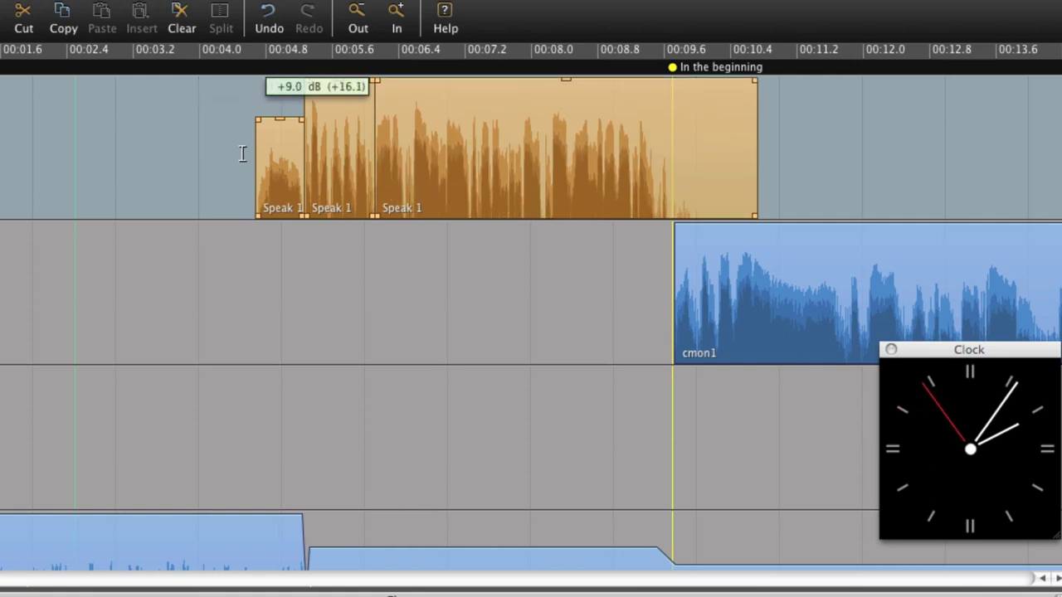
pyautogui.press('Up')
pyautogui.press('Up')
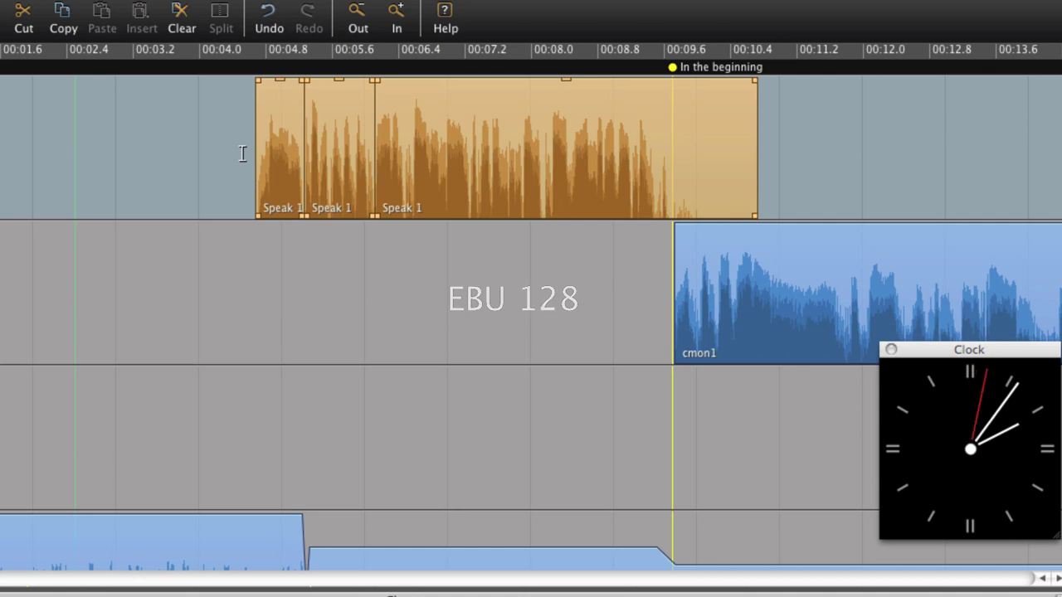
# - Play back the louder Speak 1 clips from just before them, then return the playhead near the start
pyautogui.click(242, 153)
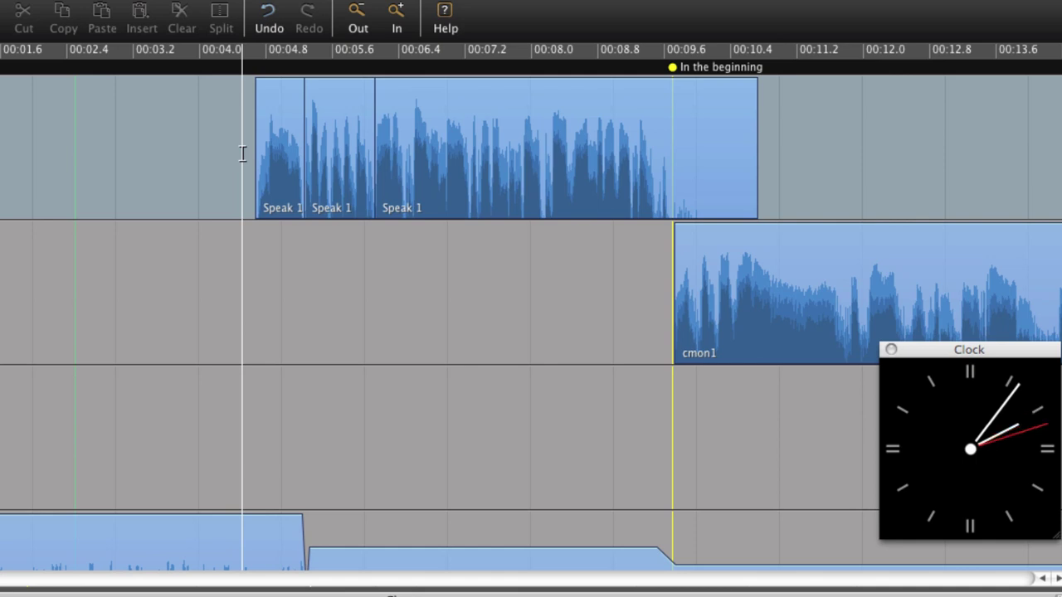
pyautogui.press('space')
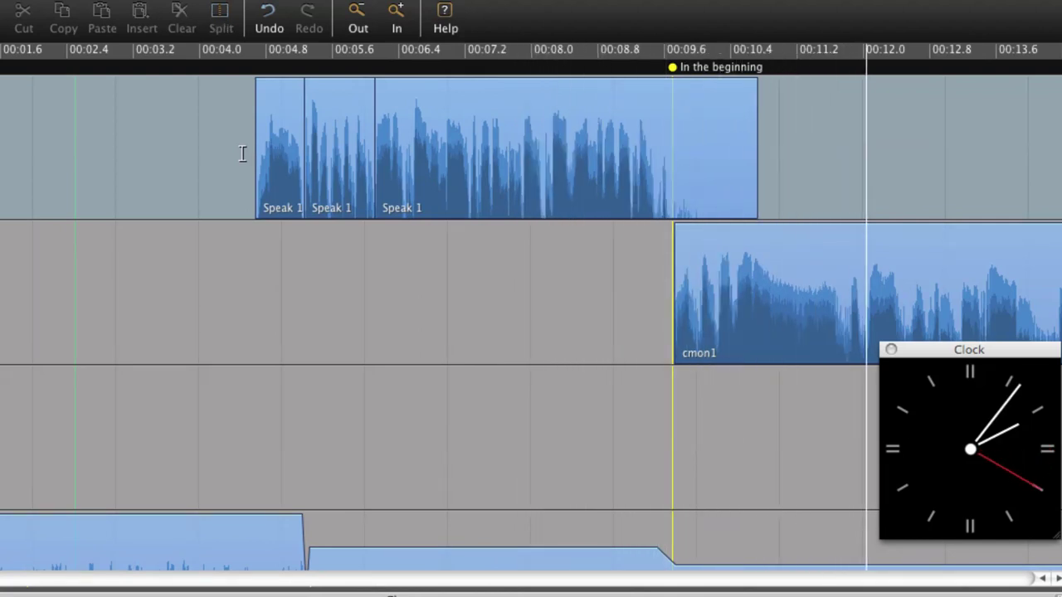
pyautogui.click(168, 159)
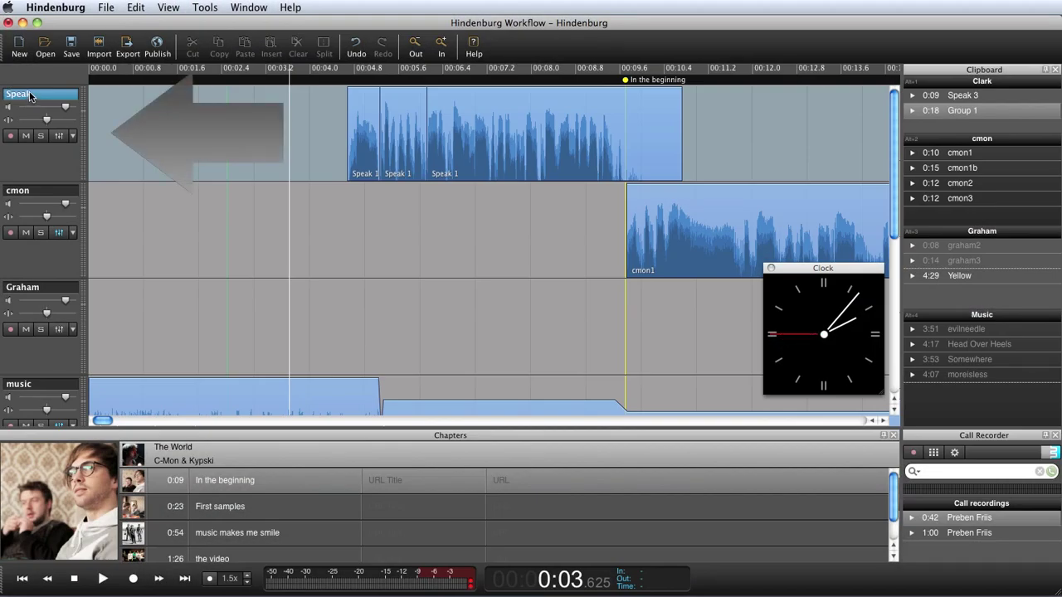
# - Lower the Speak track's volume fader to -13.1 dB
pyautogui.doubleClick(29, 97)
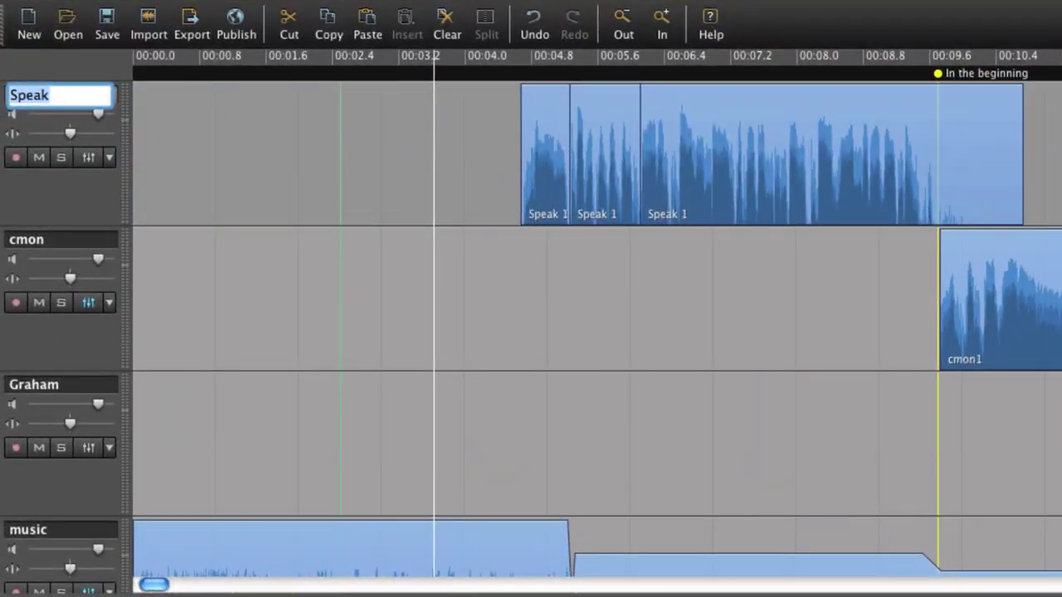
pyautogui.click(45, 118)
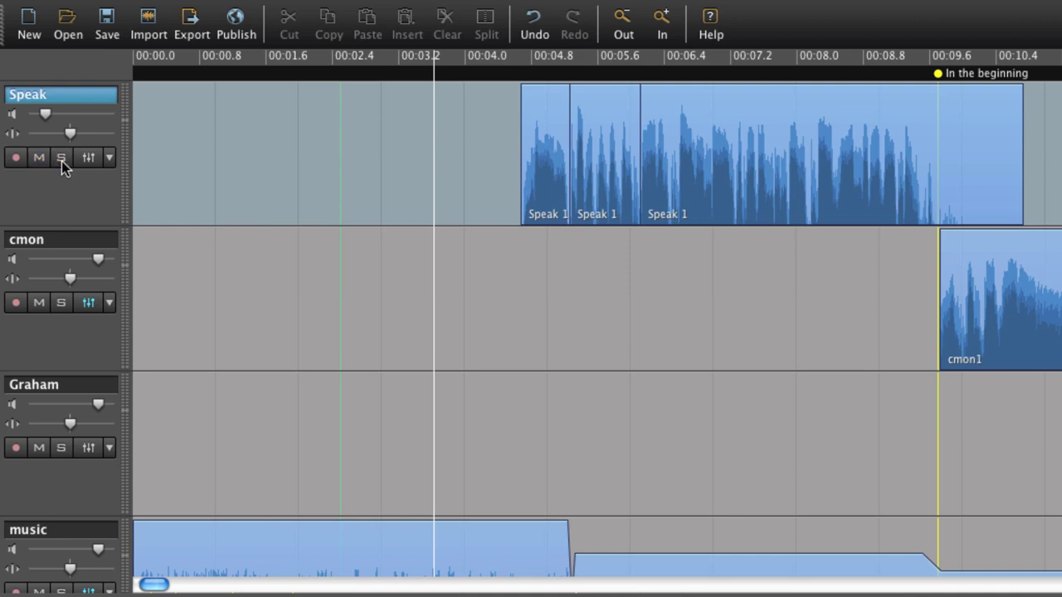
# - Apply a voice profile to the Speak track from its dropdown and acknowledge the confirmation
pyautogui.click(109, 157)
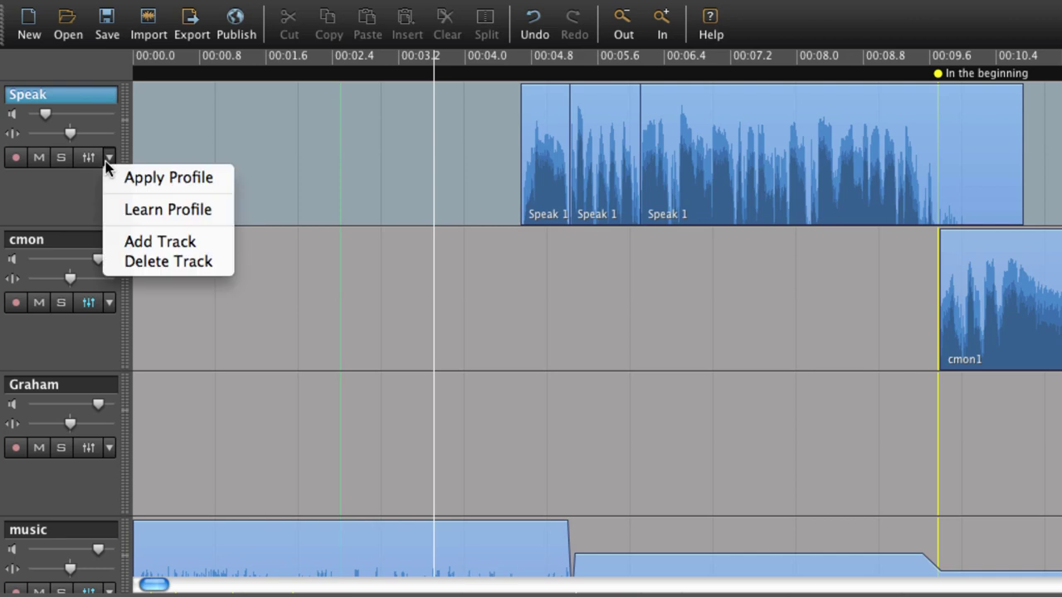
pyautogui.click(141, 177)
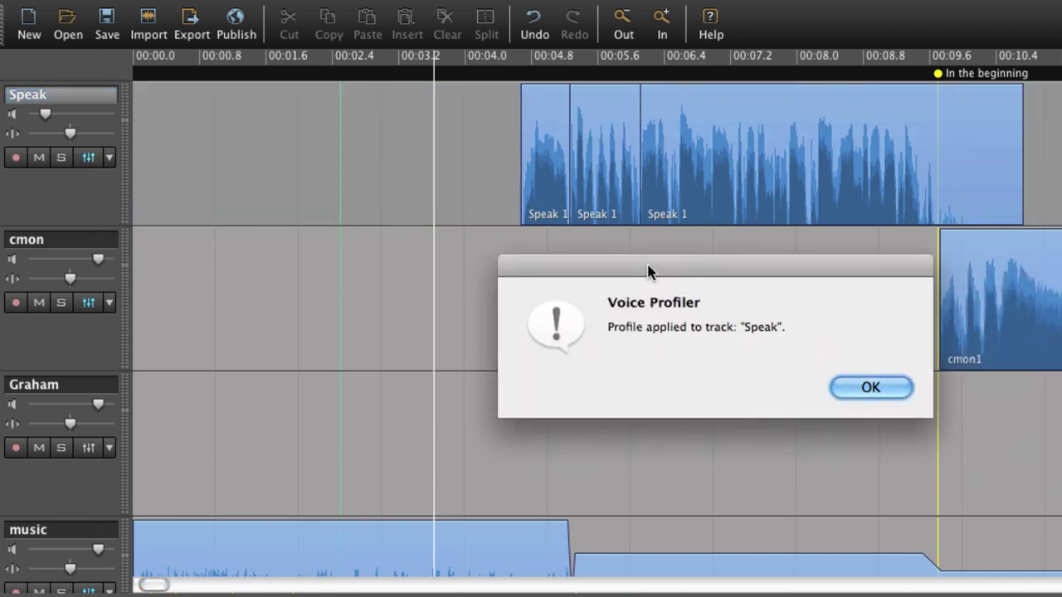
pyautogui.click(872, 388)
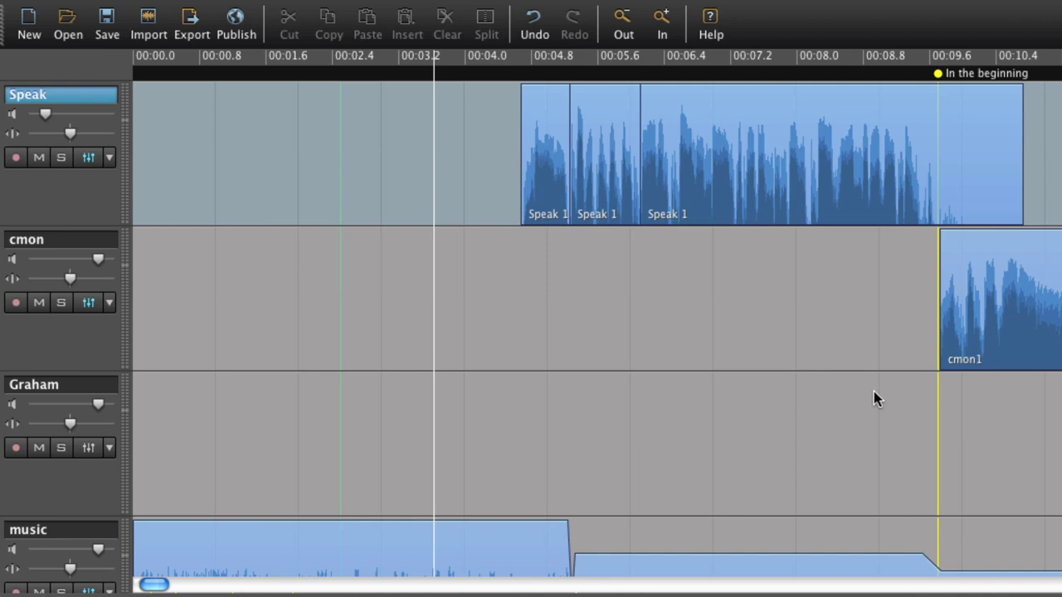
# - Inspect the Speak track's Voice Profiler EQ curve, leaving the next effect slot empty
pyautogui.click(89, 159)
pyautogui.click(194, 118)
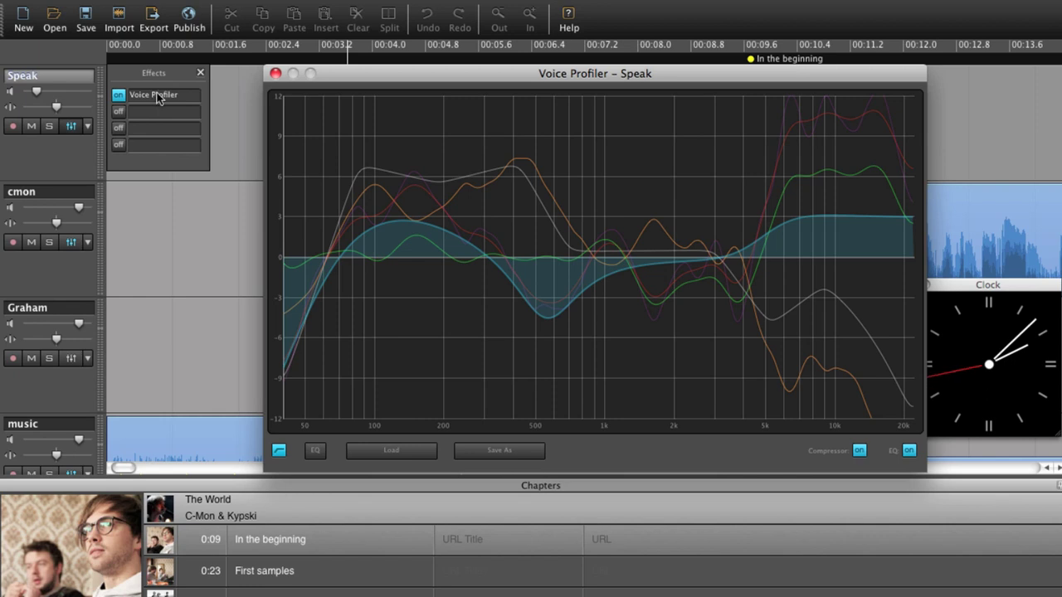
pyautogui.click(276, 74)
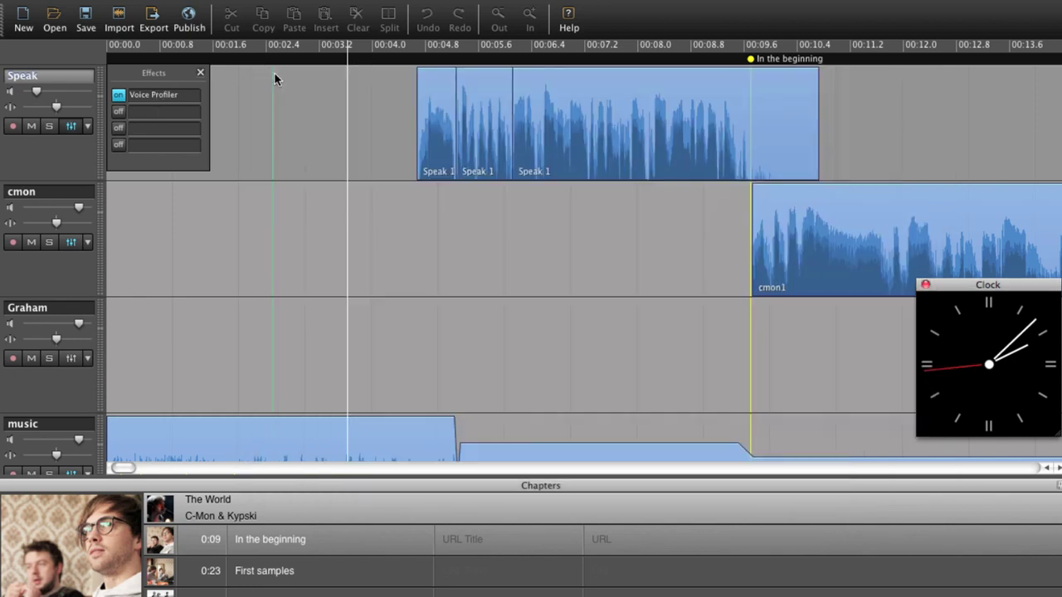
pyautogui.click(151, 120)
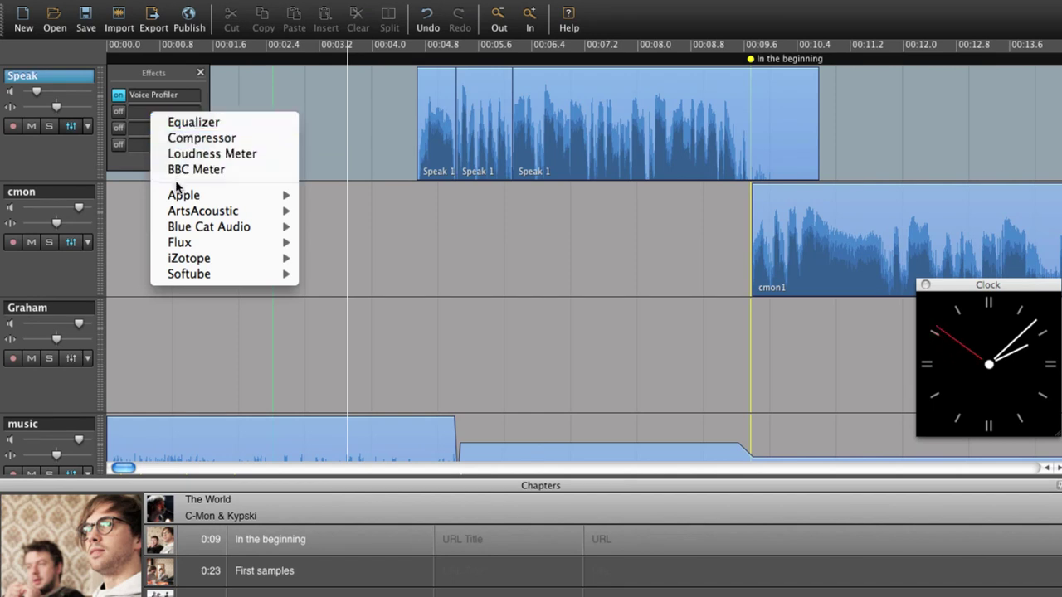
pyautogui.click(224, 106)
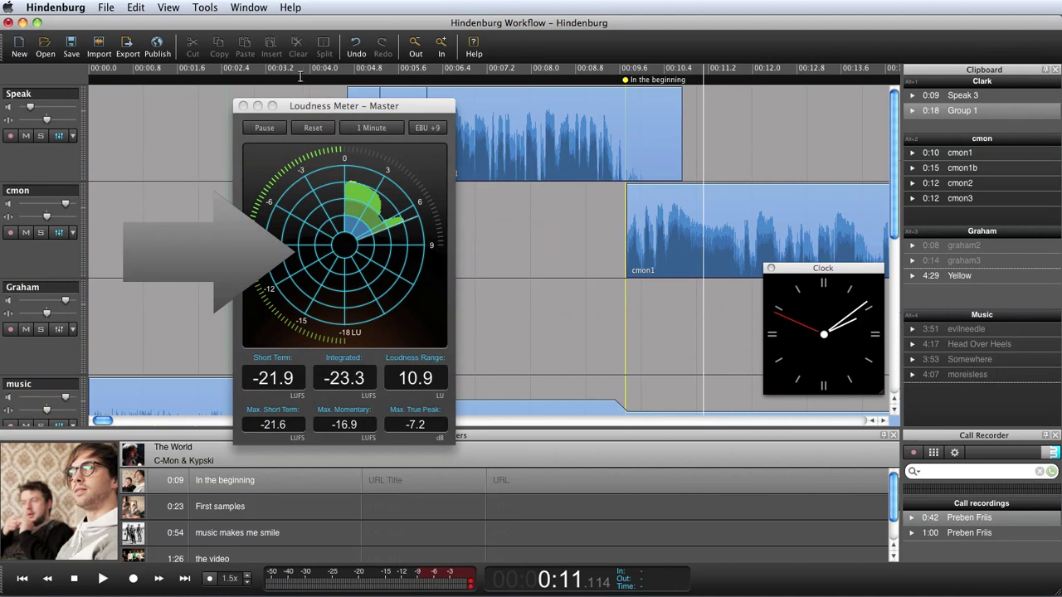
# - Return the Speak track to 0 dB, reset the loudness meter and play from the start to remeasure
pyautogui.moveTo(32, 111); pyautogui.dragTo(65, 107)
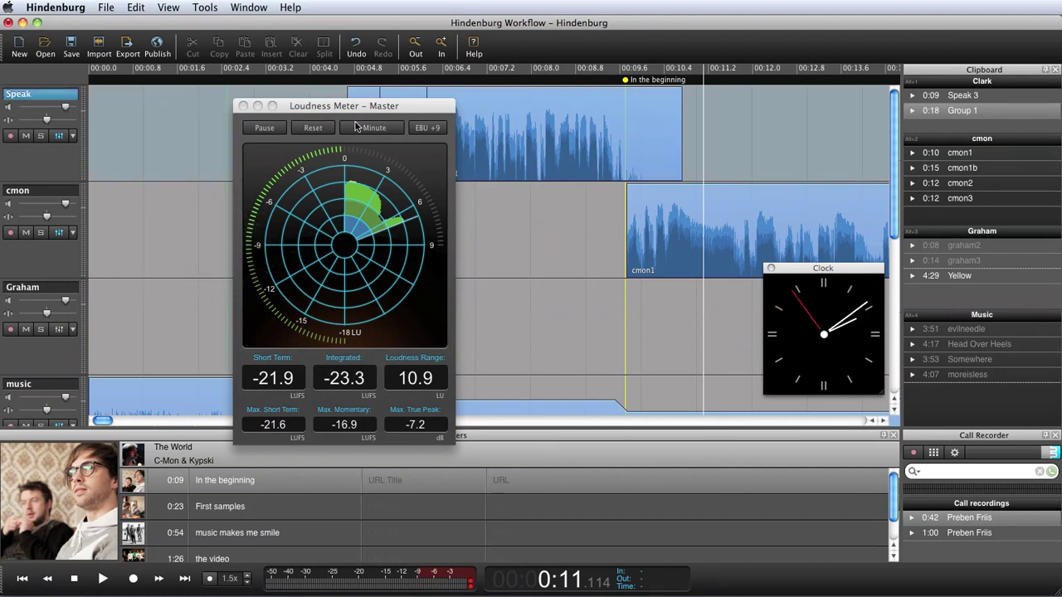
pyautogui.click(314, 134)
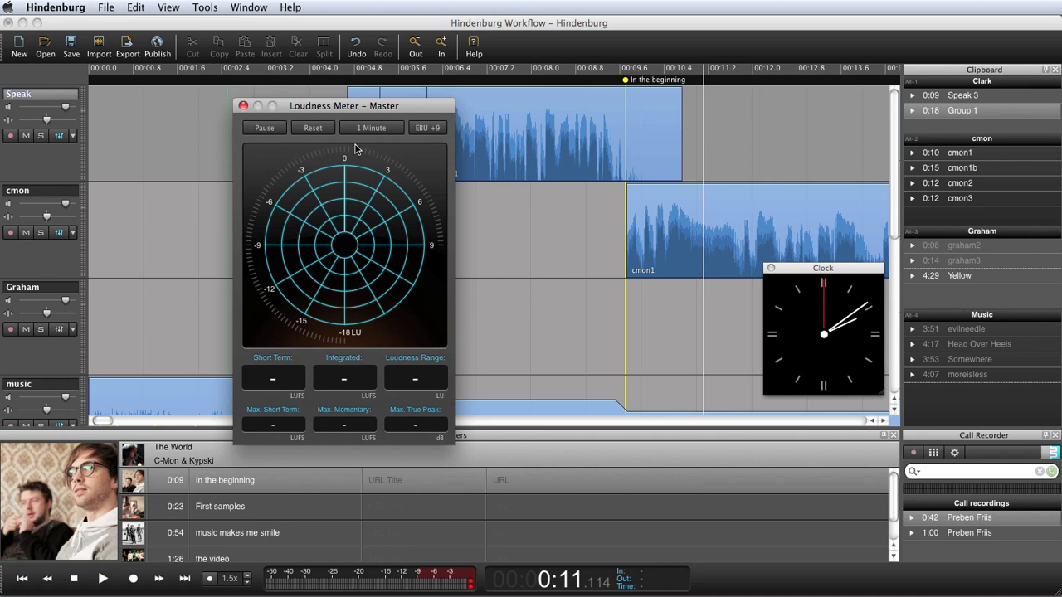
pyautogui.press('Home')
pyautogui.press('space')
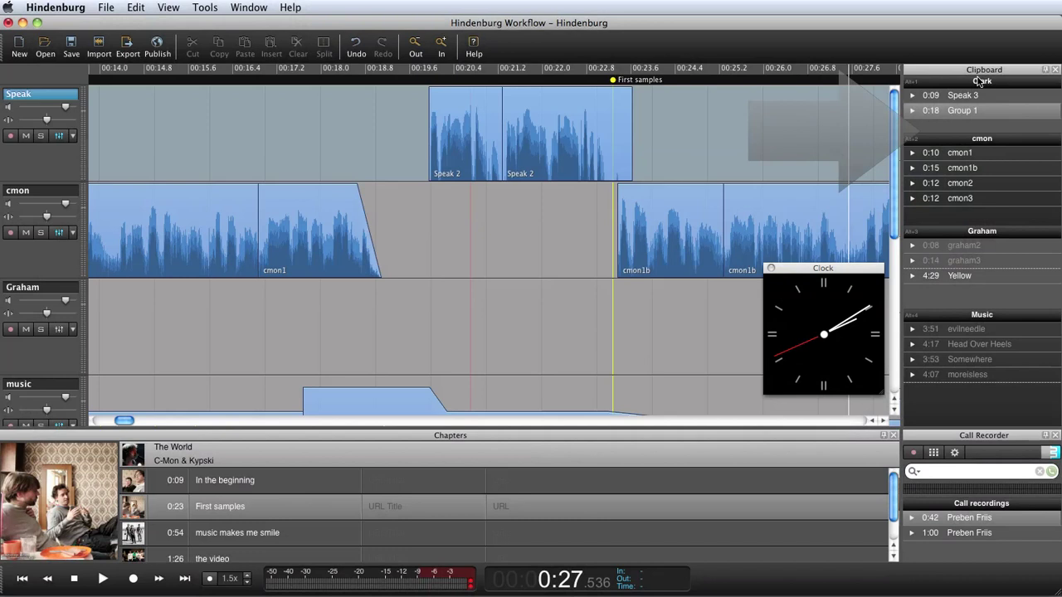
# - Drag the clipboard's Group 1 clips onto the Speak, cmon and music tracks near 10:30
pyautogui.click(969, 78)
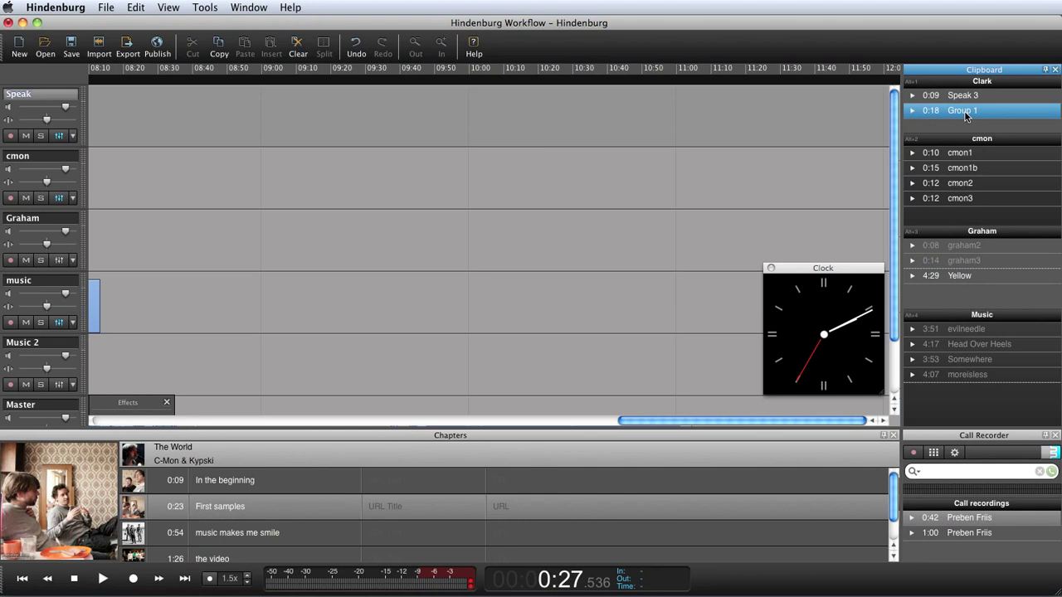
pyautogui.moveTo(966, 116); pyautogui.dragTo(562, 123)
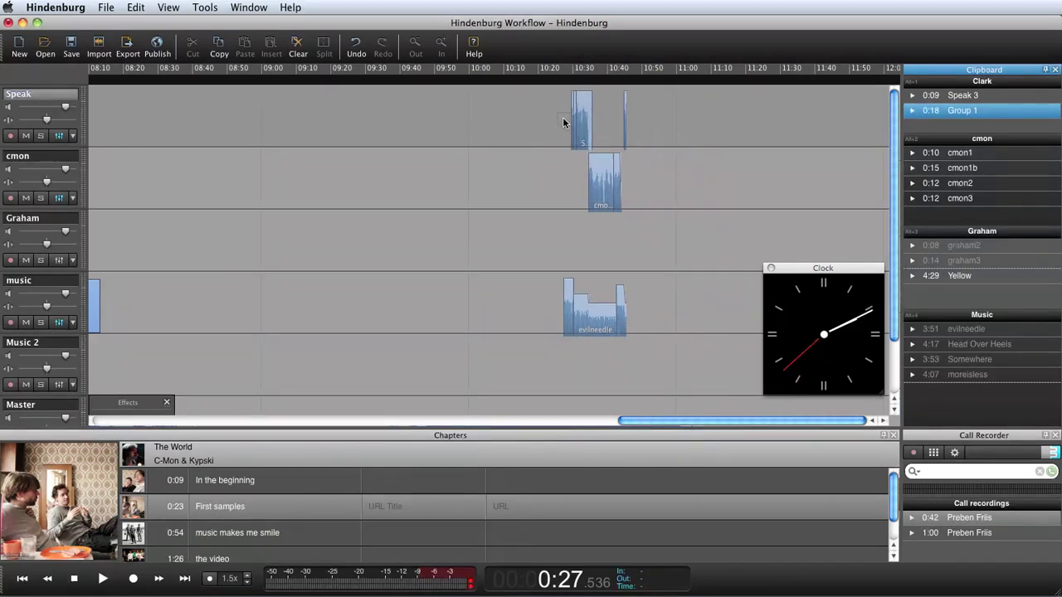
pyautogui.moveTo(563, 123); pyautogui.dragTo(563, 119)
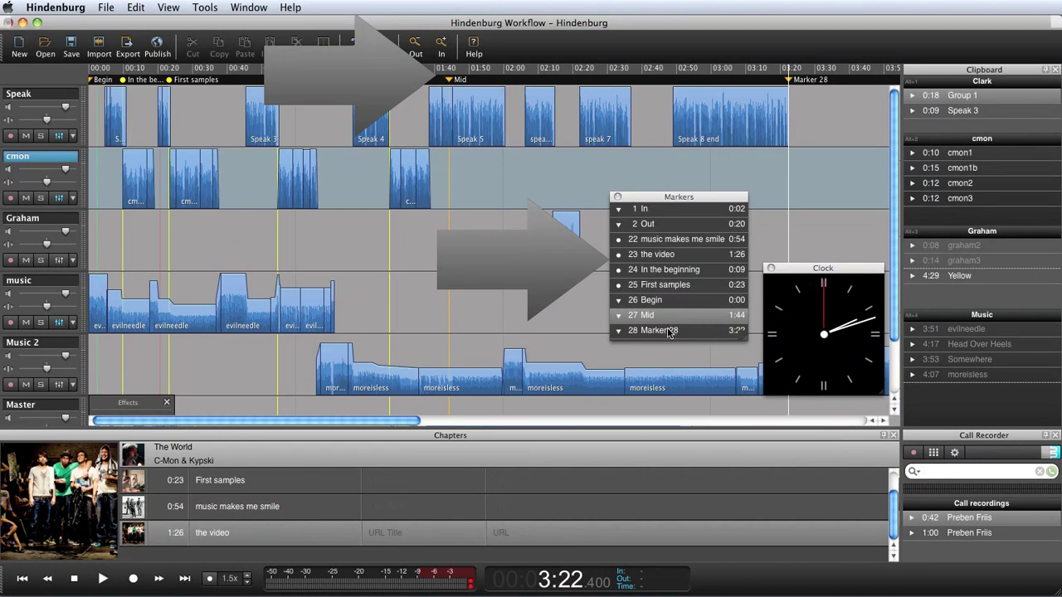
# - Rename Marker 28 at 3:22 to 'End'
pyautogui.click(668, 331)
pyautogui.click(667, 330)
pyautogui.write('End')
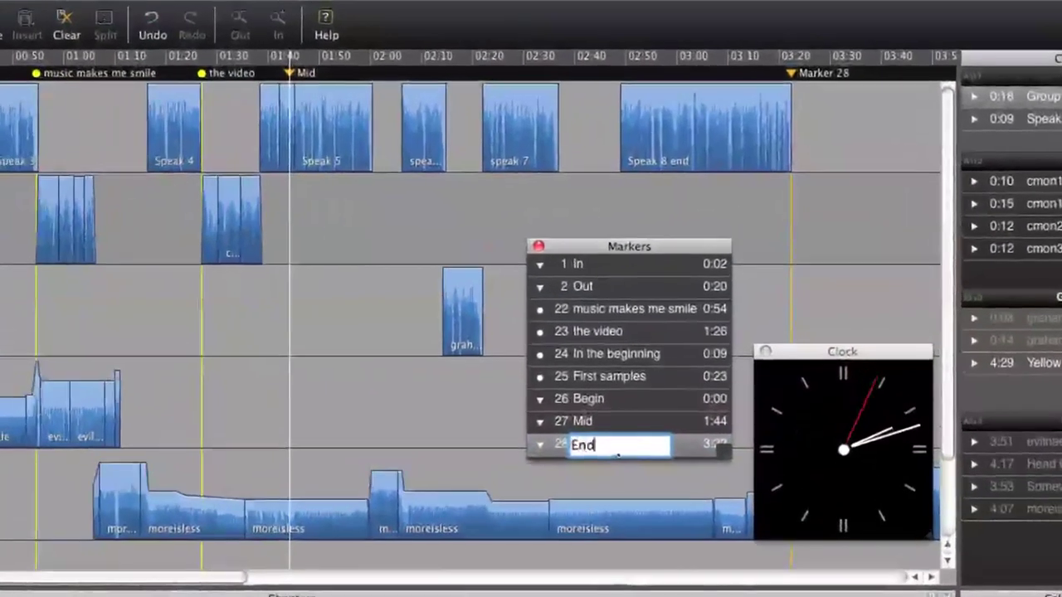
pyautogui.press('Return')
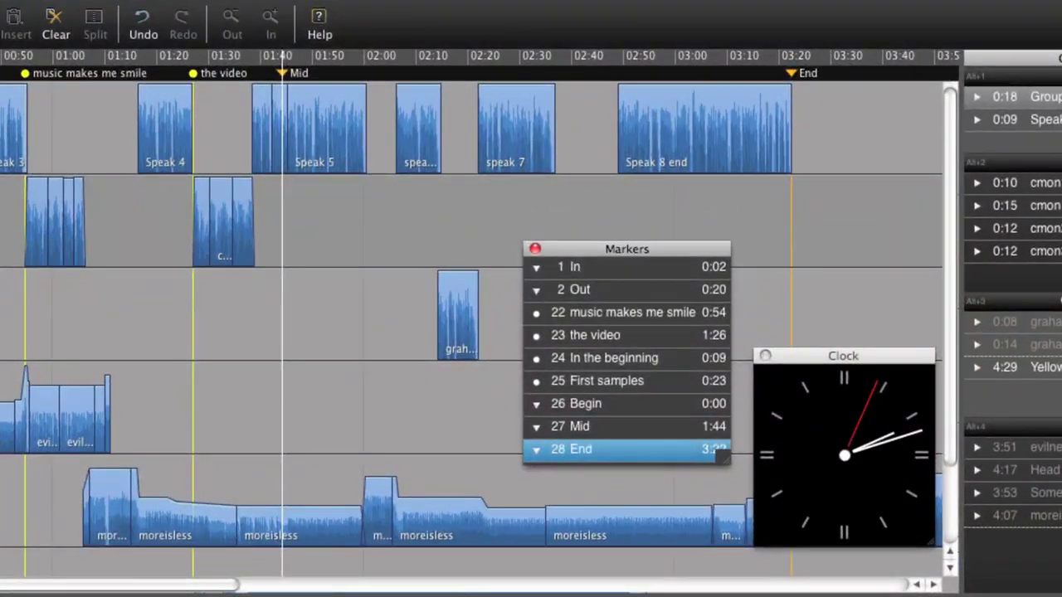
# - Jump to the Begin, Mid and End markers in turn to check each
pyautogui.click(617, 406)
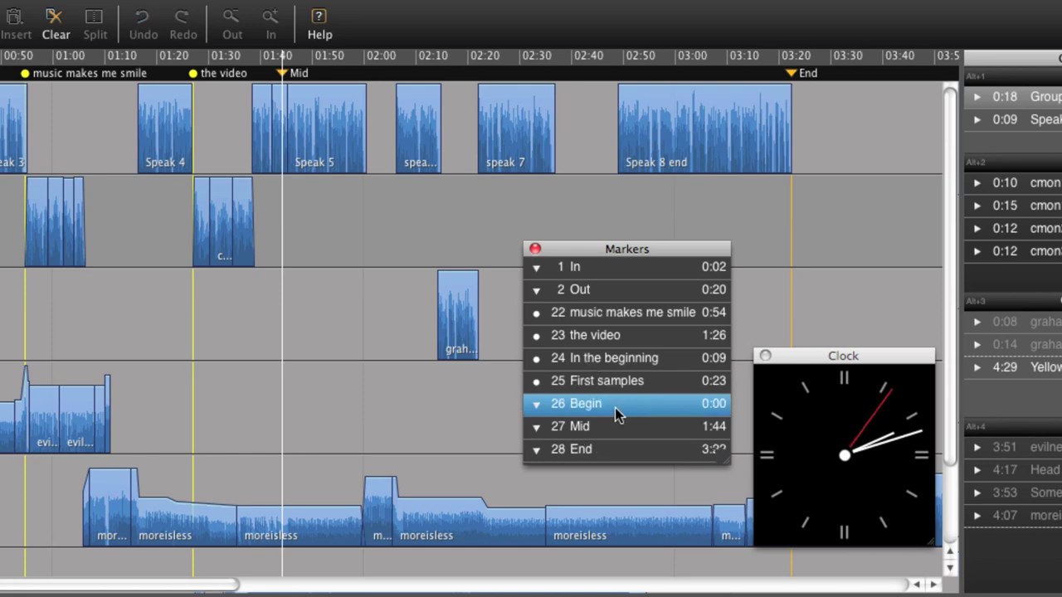
pyautogui.click(613, 427)
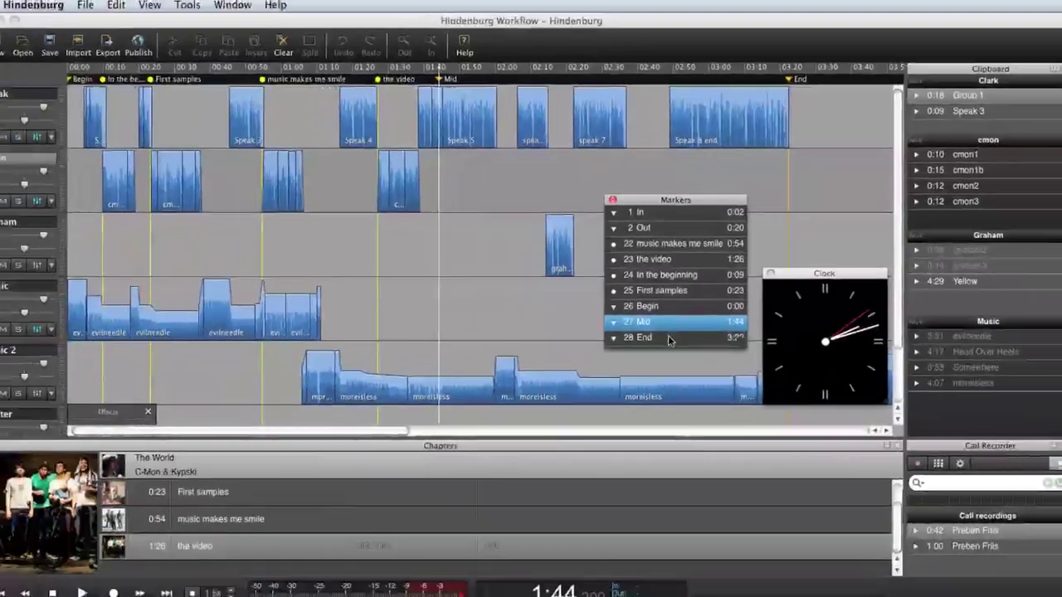
pyautogui.click(639, 401)
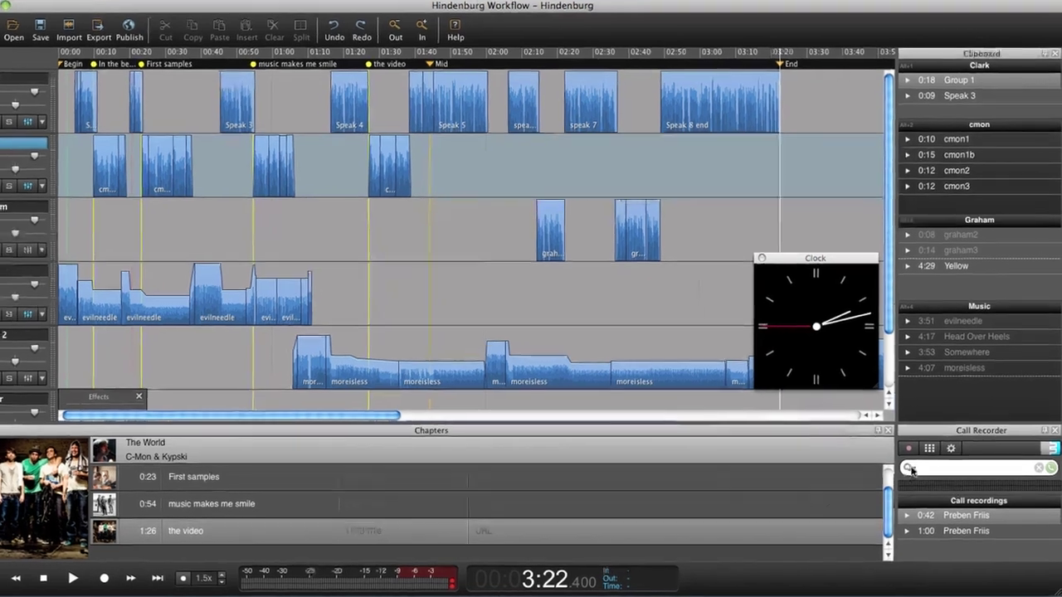
# - Call the Echo / Sound Test Service from Call Recorder and hang up after about 10 seconds
pyautogui.click(914, 471)
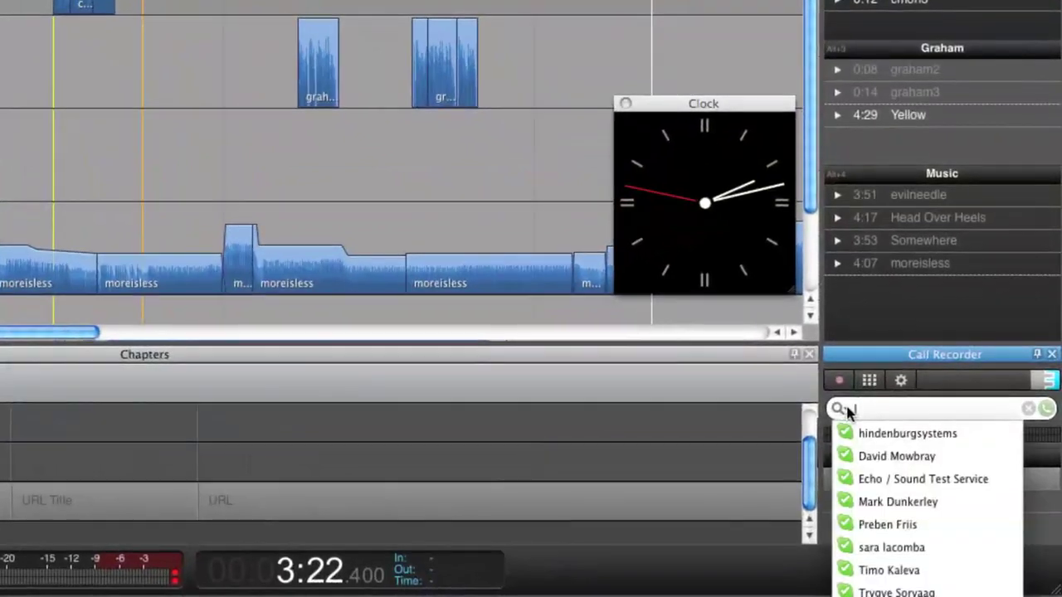
pyautogui.click(865, 478)
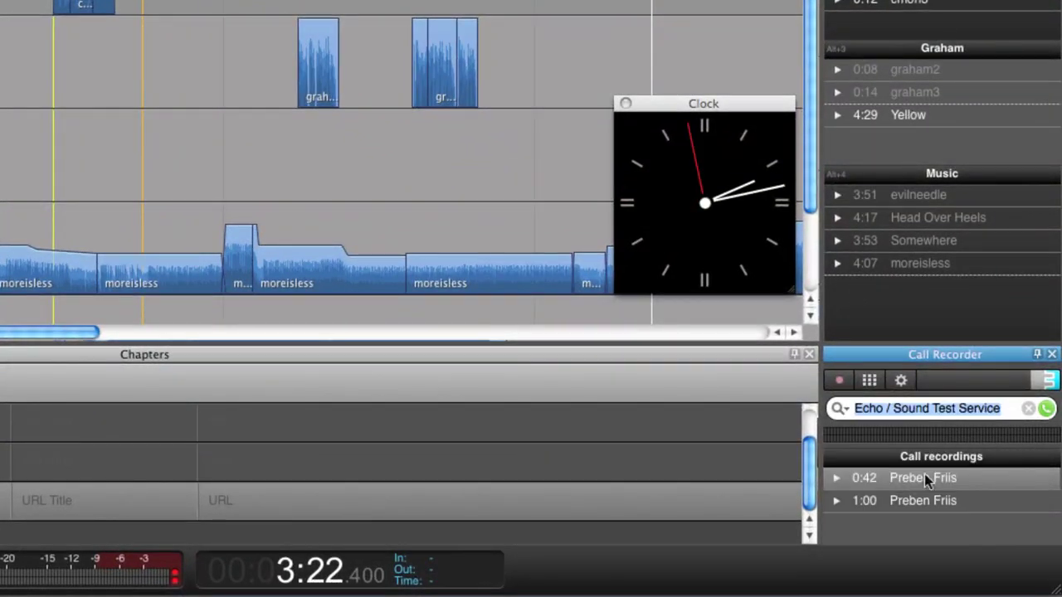
pyautogui.click(1046, 409)
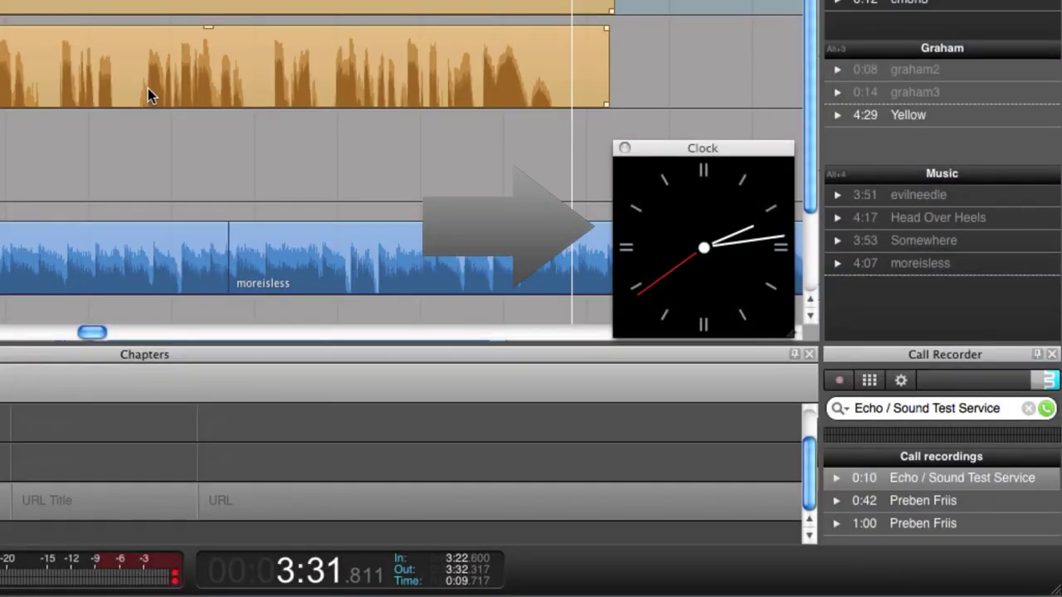
pyautogui.click(687, 152)
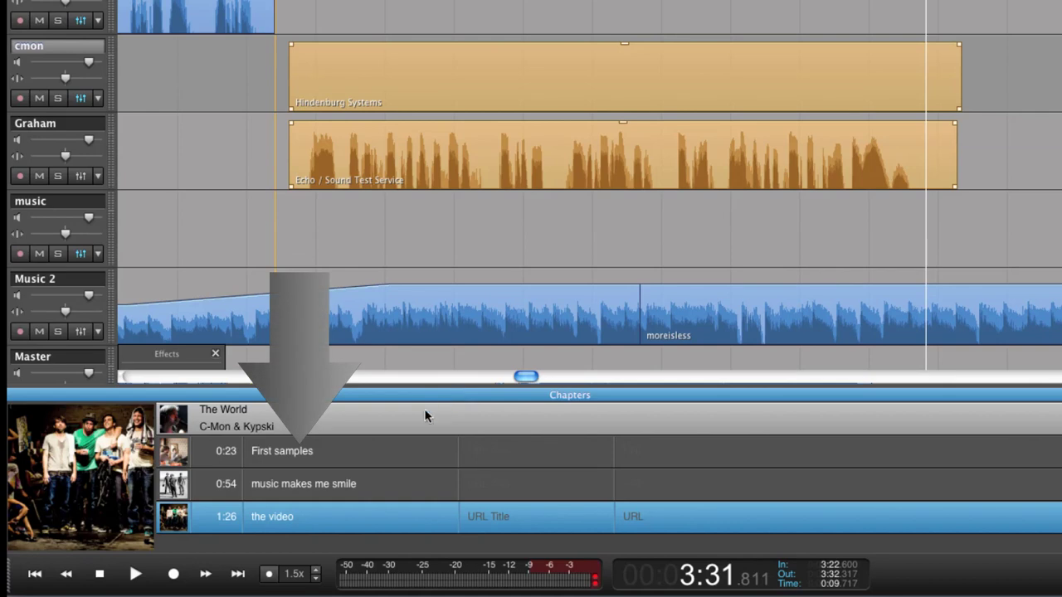
# - Preview the First samples, music makes me smile and the video chapters in the Chapters panel
pyautogui.click(317, 455)
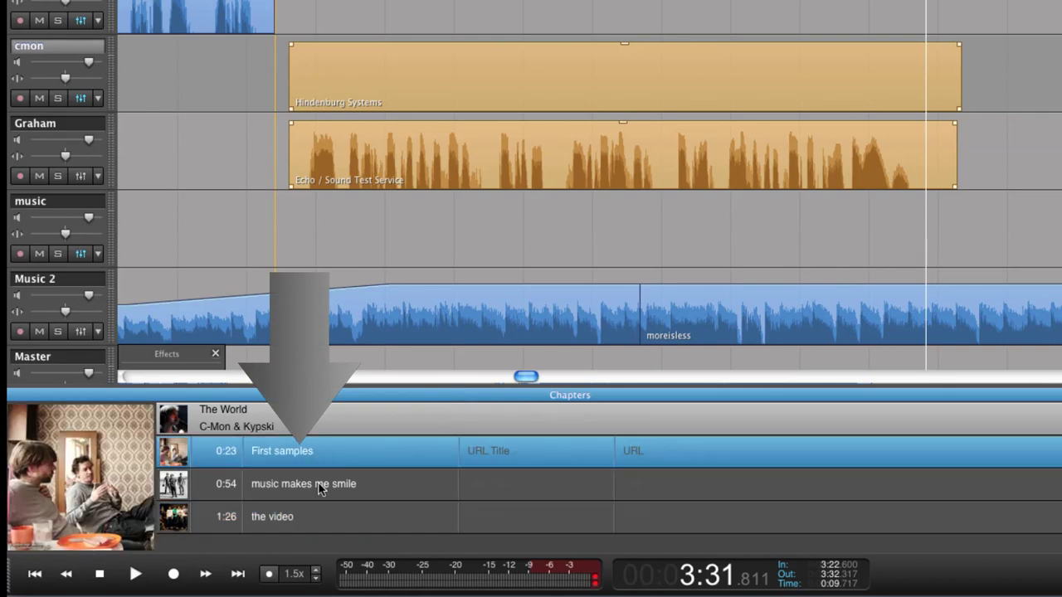
pyautogui.click(323, 485)
pyautogui.click(322, 517)
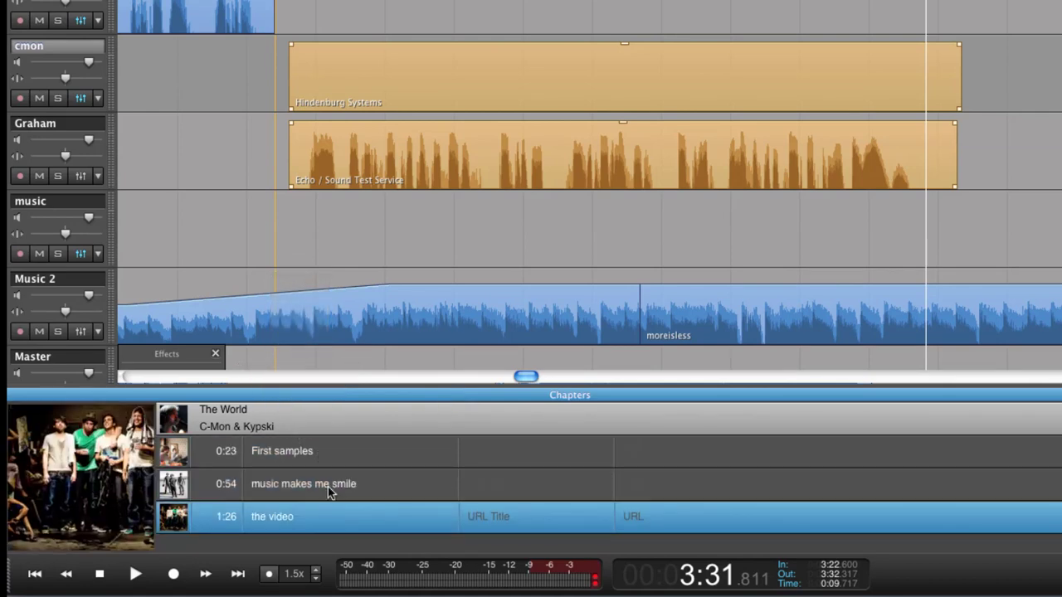
pyautogui.click(329, 488)
pyautogui.click(335, 458)
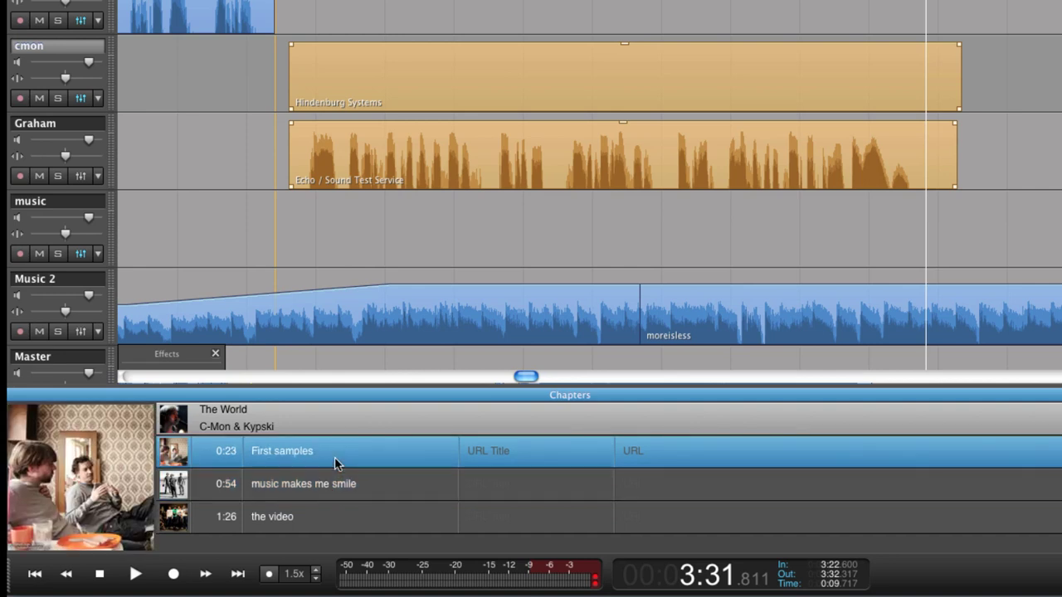
pyautogui.press('Up')
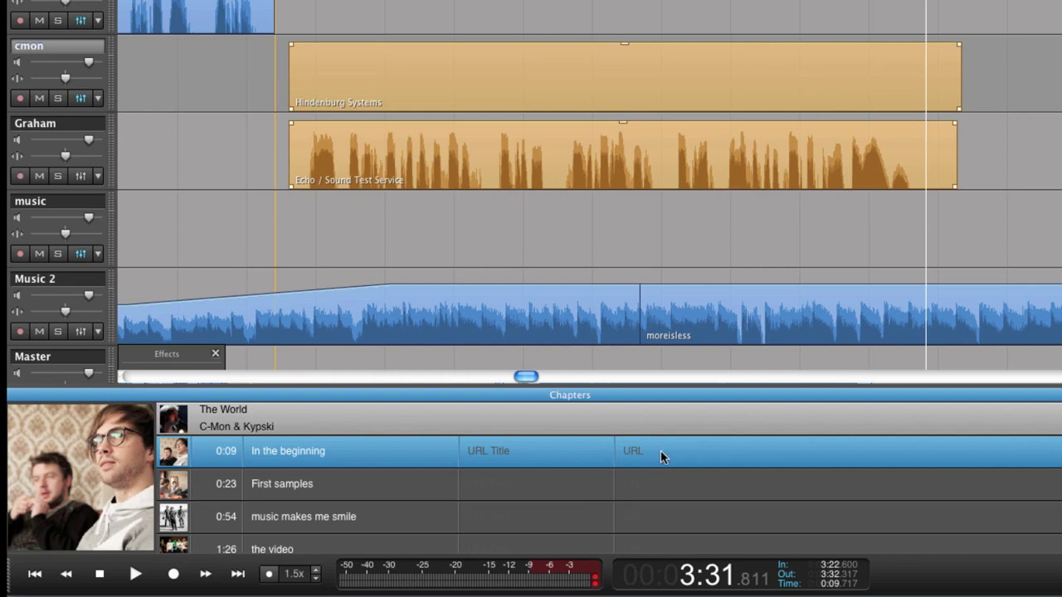
pyautogui.click(633, 457)
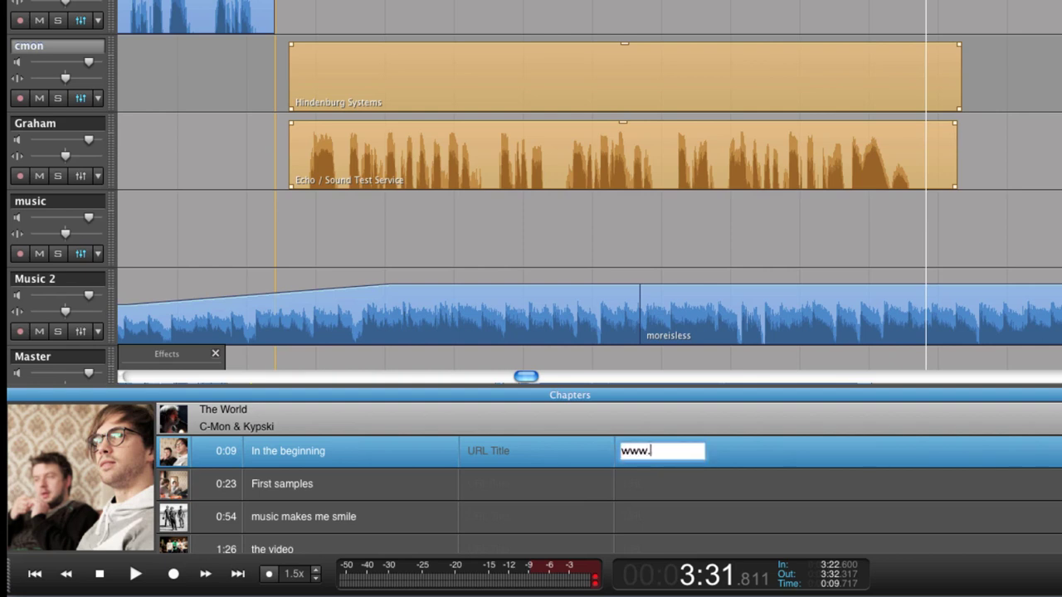
pyautogui.write('www.hindenburgsystems.com')
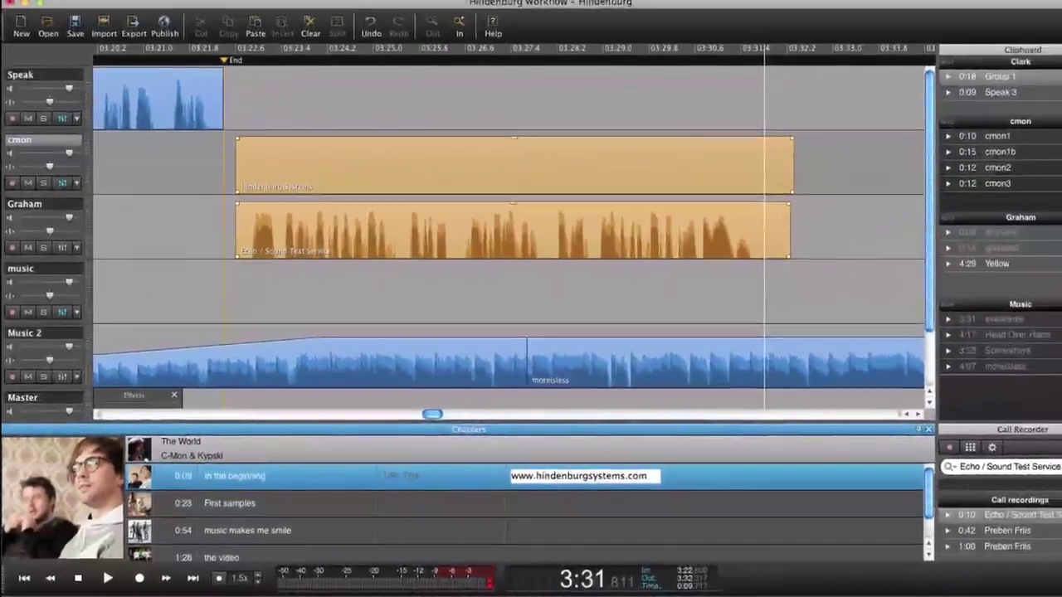
pyautogui.press('Return')
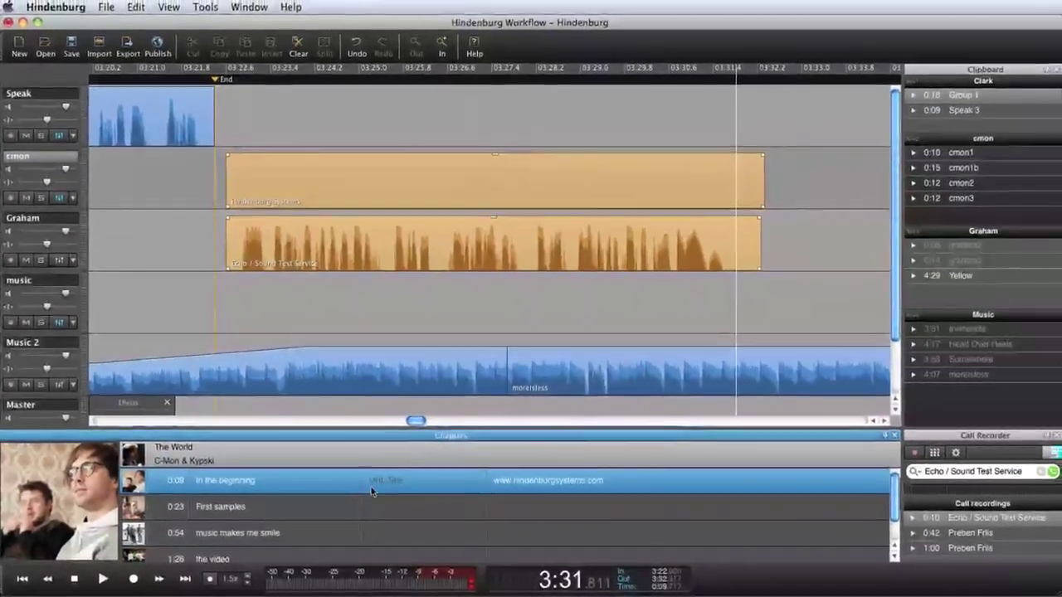